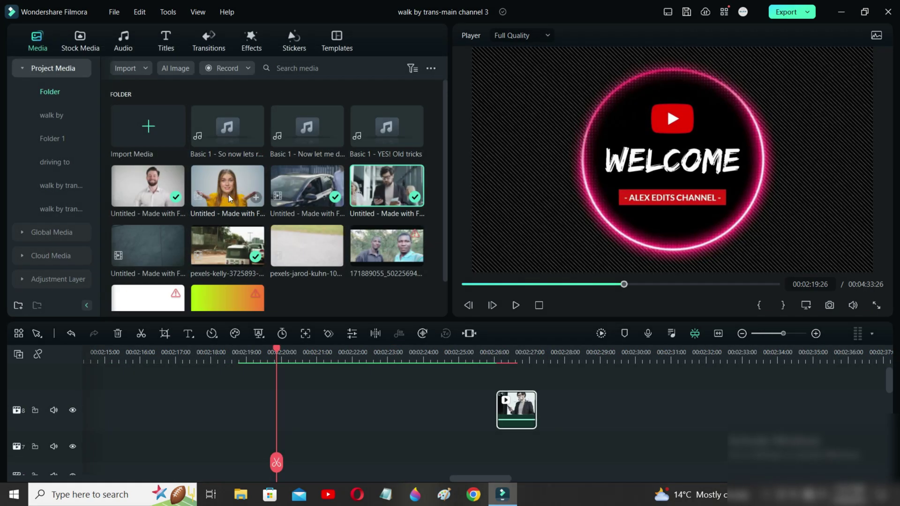
# Step: Place the woman's clip on track 7 beneath the man's clip, then enable Smart Cutout for his clip
pyautogui.moveTo(227, 190)
pyautogui.mouseDown()
pyautogui.moveTo(268, 239)
pyautogui.moveTo(509, 456)
pyautogui.mouseUp()
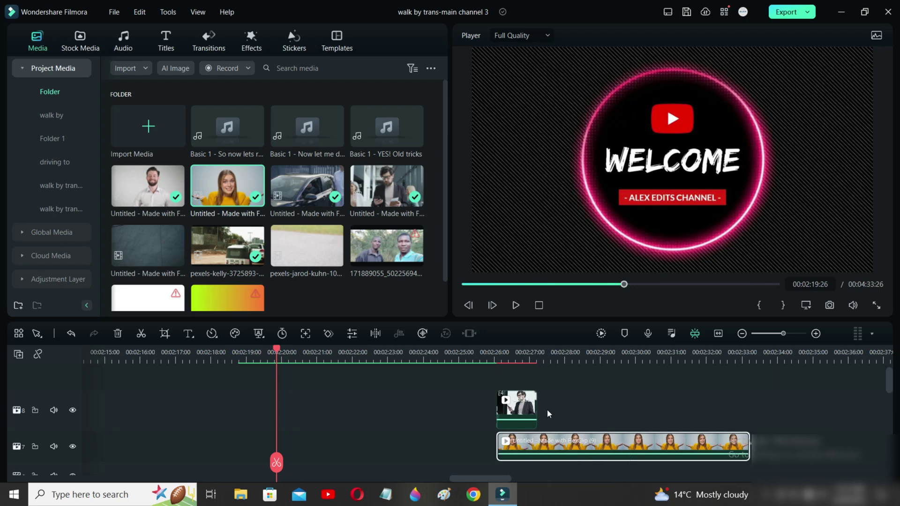
pyautogui.doubleClick(524, 413)
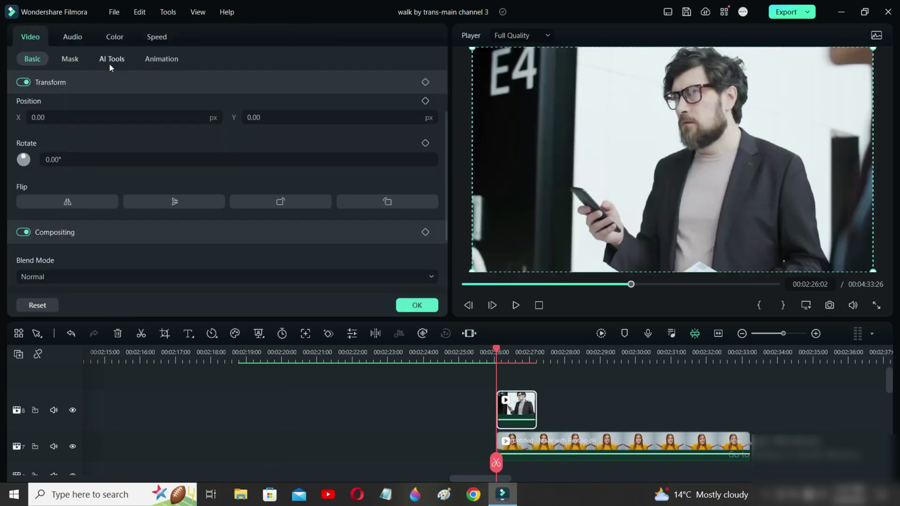
pyautogui.click(108, 60)
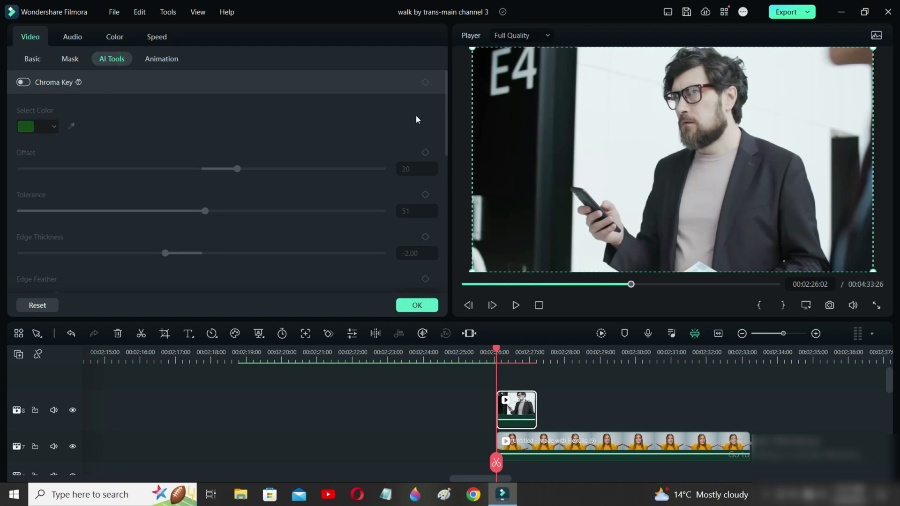
pyautogui.moveTo(445, 103); pyautogui.dragTo(434, 217)
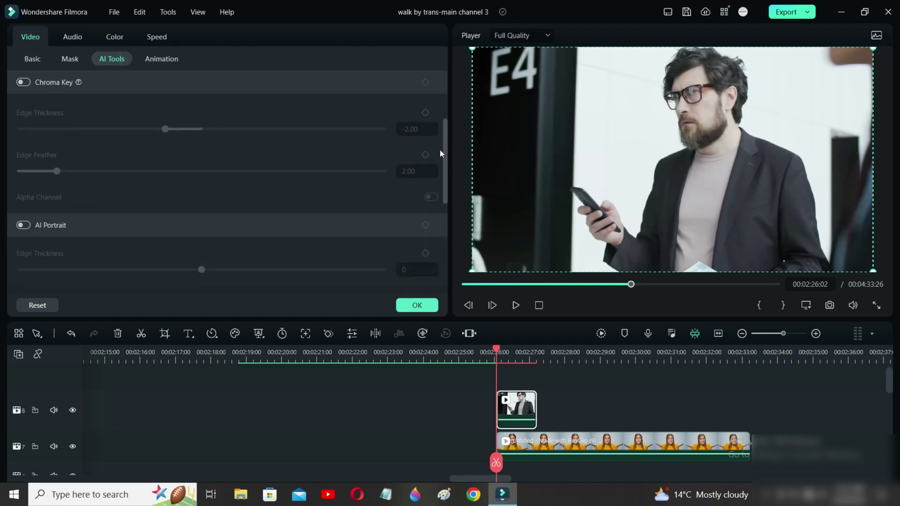
pyautogui.click(24, 171)
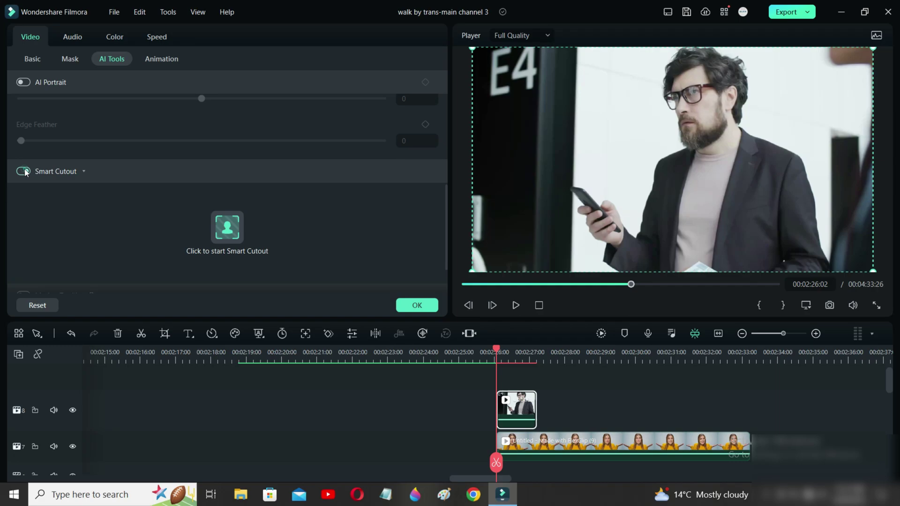
# Step: Open the Smart Cutout editor at the man's entry and set Brush Size to 110
pyautogui.click(222, 227)
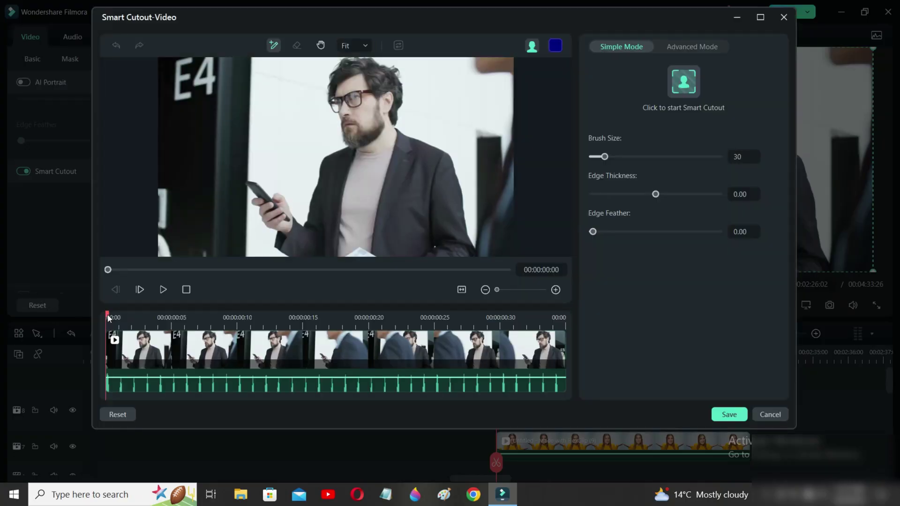
pyautogui.moveTo(110, 316); pyautogui.dragTo(208, 340)
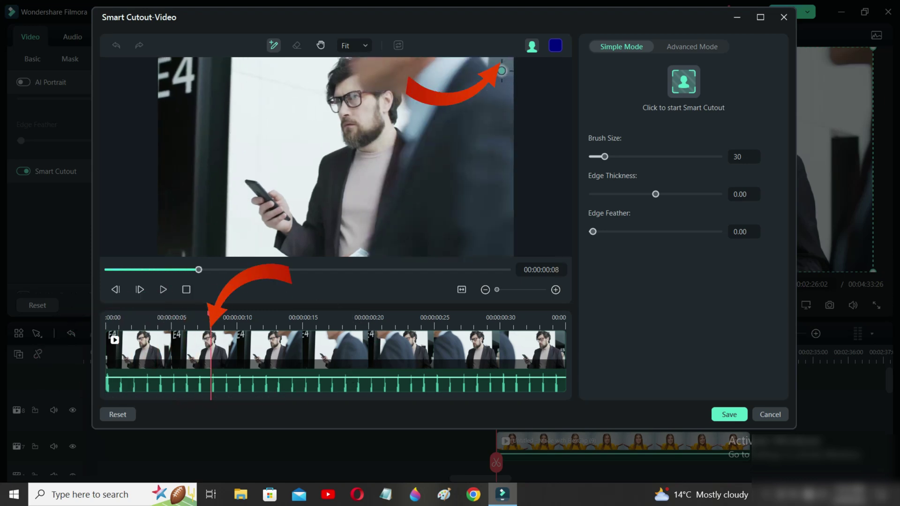
pyautogui.moveTo(605, 156); pyautogui.dragTo(623, 161)
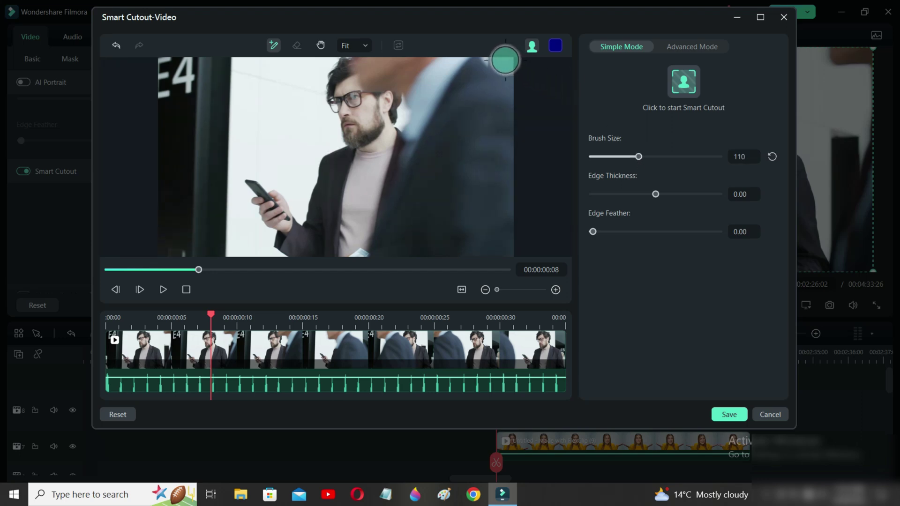
# Step: Paint the mask over the passing man on consecutive frames
pyautogui.moveTo(526, 65); pyautogui.dragTo(498, 56)
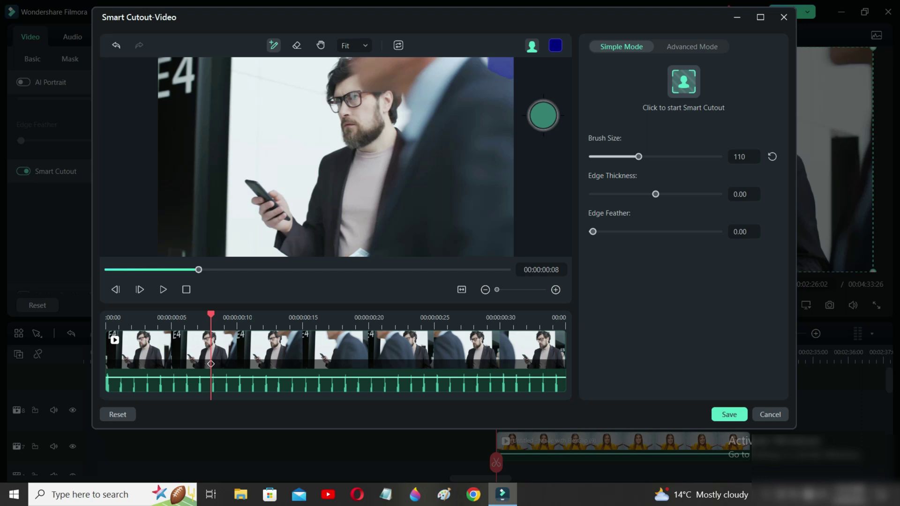
pyautogui.press('Right')
pyautogui.moveTo(503, 71); pyautogui.dragTo(489, 60)
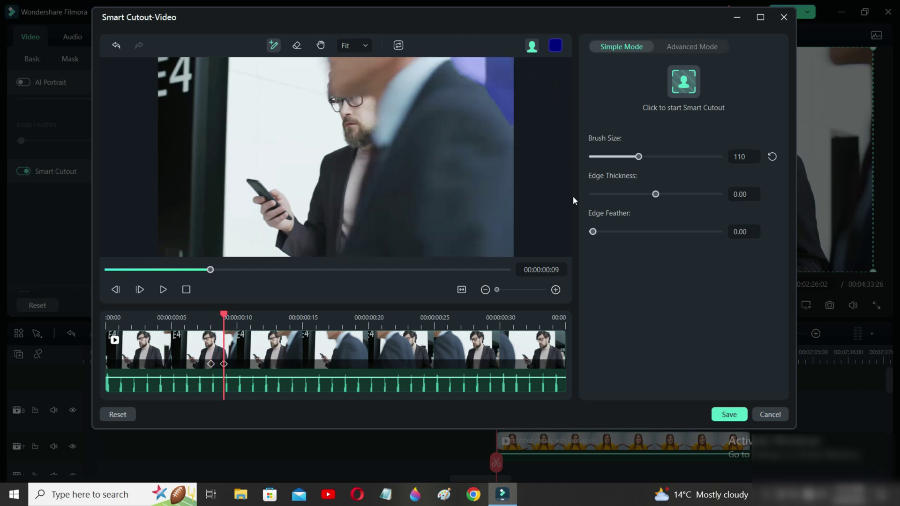
pyautogui.press('Right')
pyautogui.moveTo(428, 80)
pyautogui.mouseDown()
pyautogui.moveTo(443, 65)
pyautogui.moveTo(460, 81)
pyautogui.mouseUp()
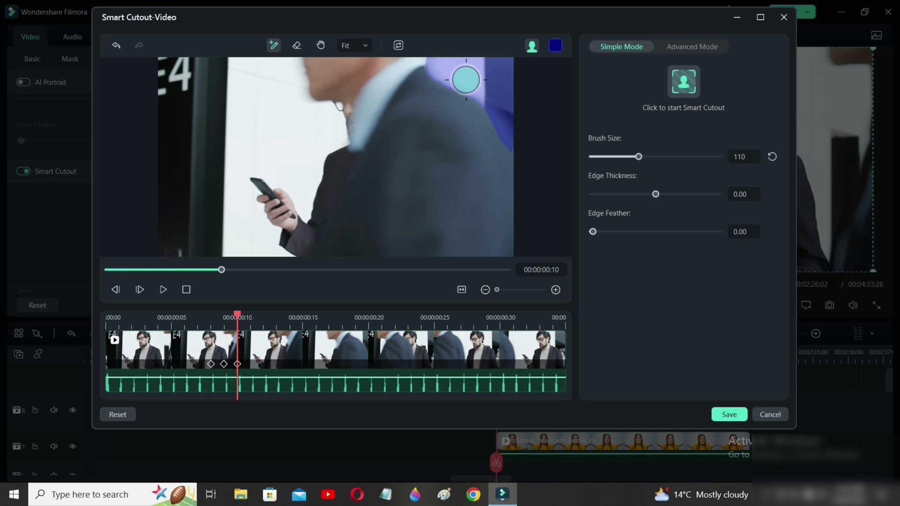
pyautogui.press('Right')
pyautogui.moveTo(466, 80); pyautogui.dragTo(515, 115)
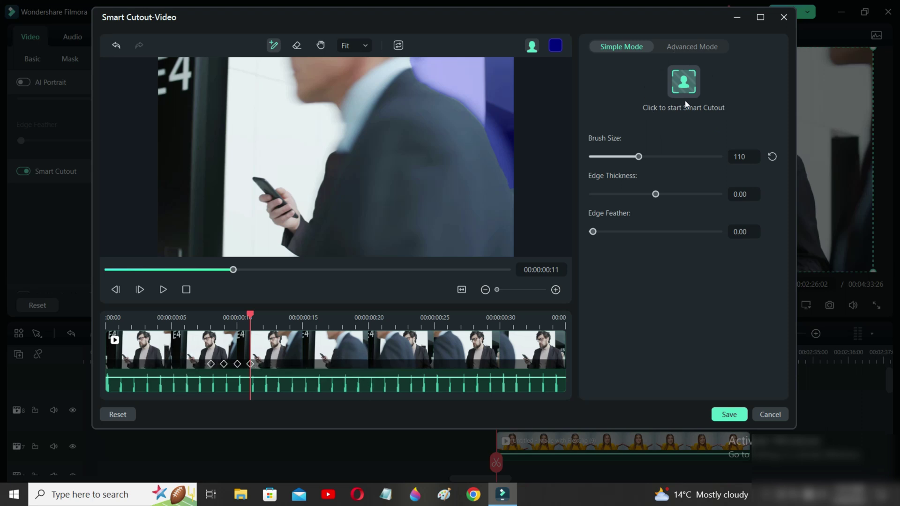
# Step: Switch to Advanced Mode, track the mask forward, and touch up the next two frames
pyautogui.click(691, 45)
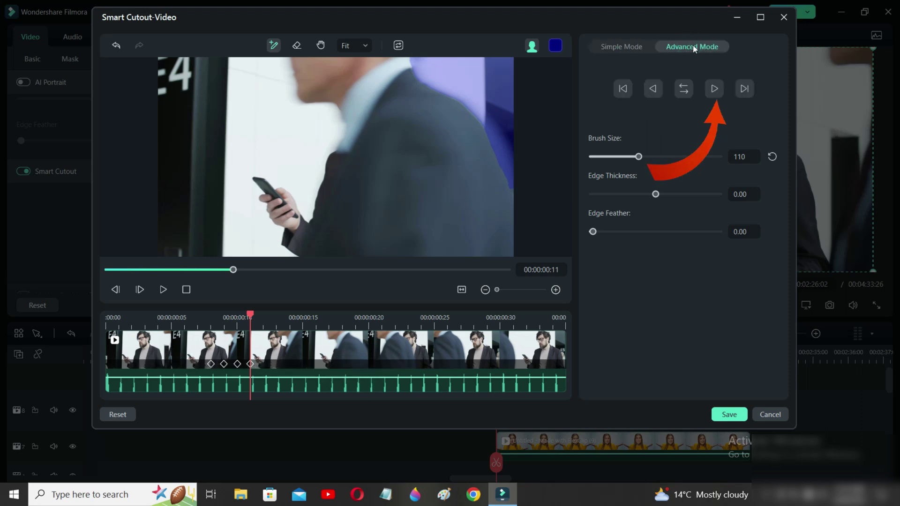
pyautogui.click(715, 88)
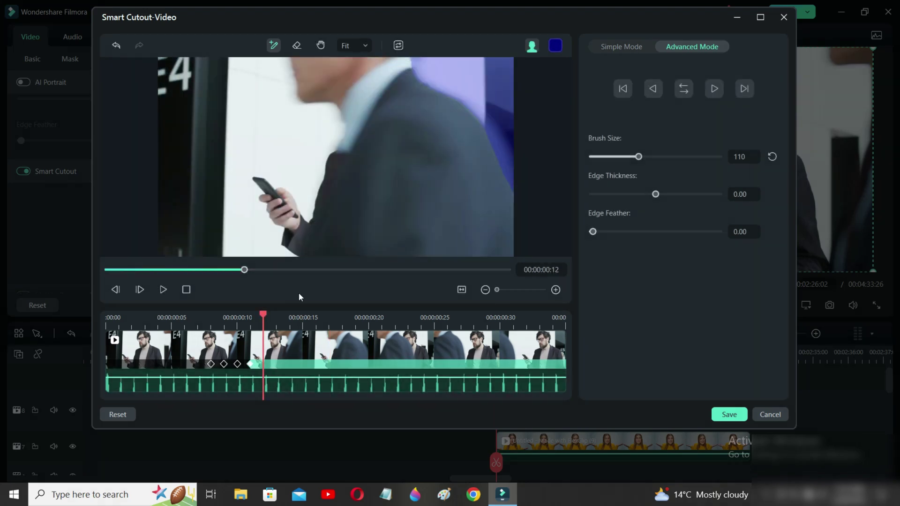
pyautogui.press('Right')
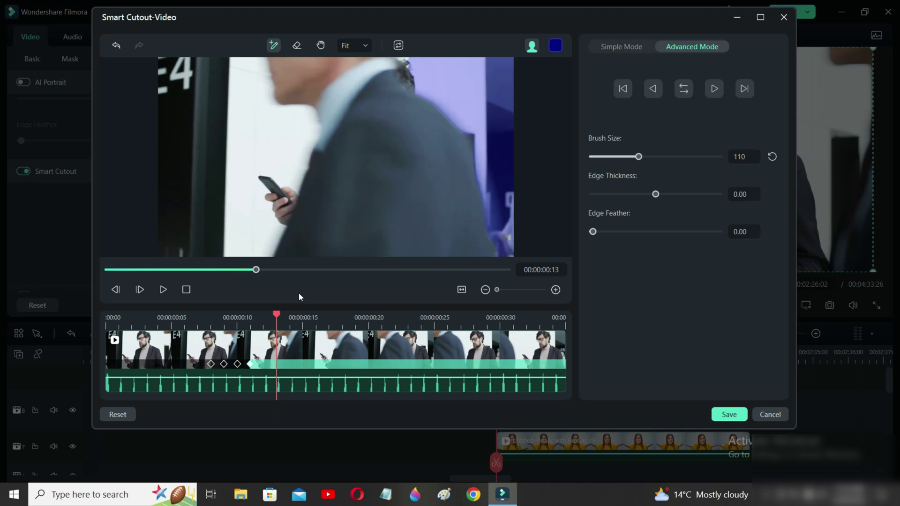
pyautogui.moveTo(408, 66); pyautogui.dragTo(496, 207)
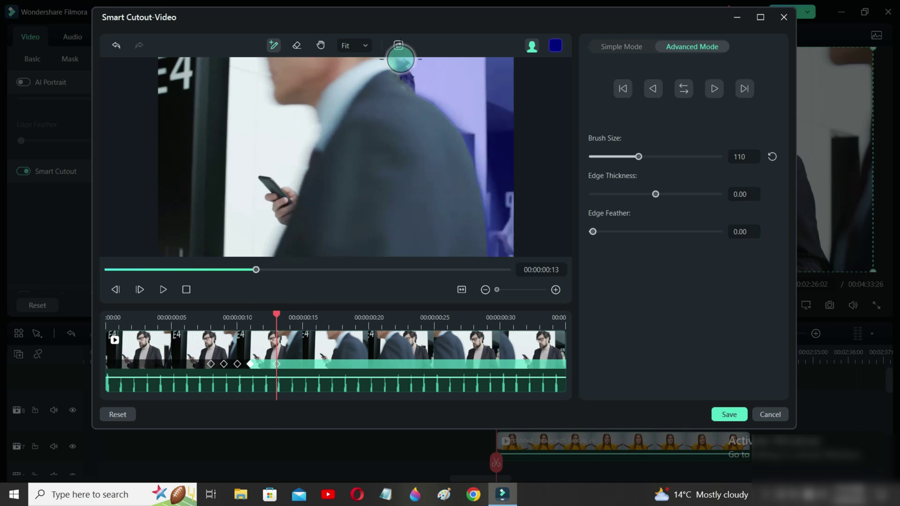
pyautogui.press('Right')
pyautogui.moveTo(476, 115); pyautogui.dragTo(464, 239)
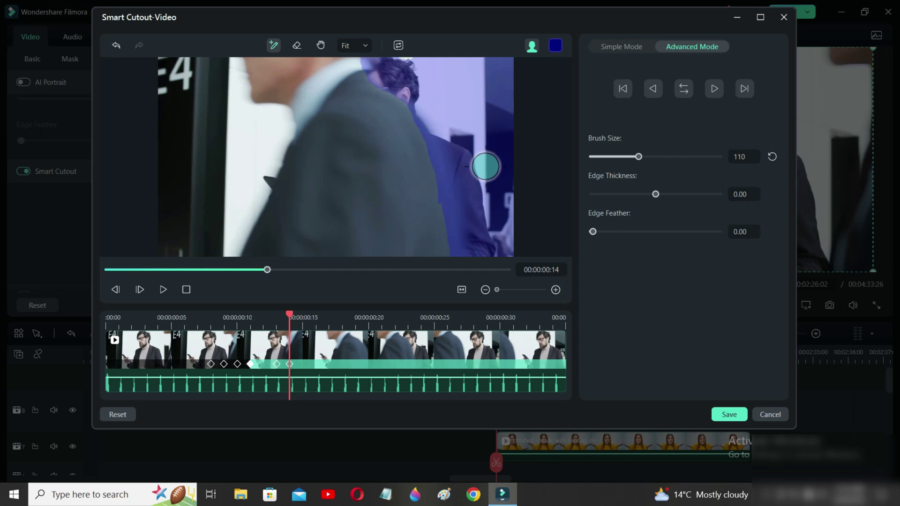
# Step: Touch up the man's mask on four more consecutive frames
pyautogui.press('Right')
pyautogui.moveTo(402, 67); pyautogui.dragTo(492, 226)
pyautogui.press('Right')
pyautogui.moveTo(364, 64)
pyautogui.mouseDown()
pyautogui.moveTo(400, 64)
pyautogui.moveTo(499, 267)
pyautogui.mouseUp()
pyautogui.press('Right')
pyautogui.moveTo(402, 78); pyautogui.dragTo(401, 240)
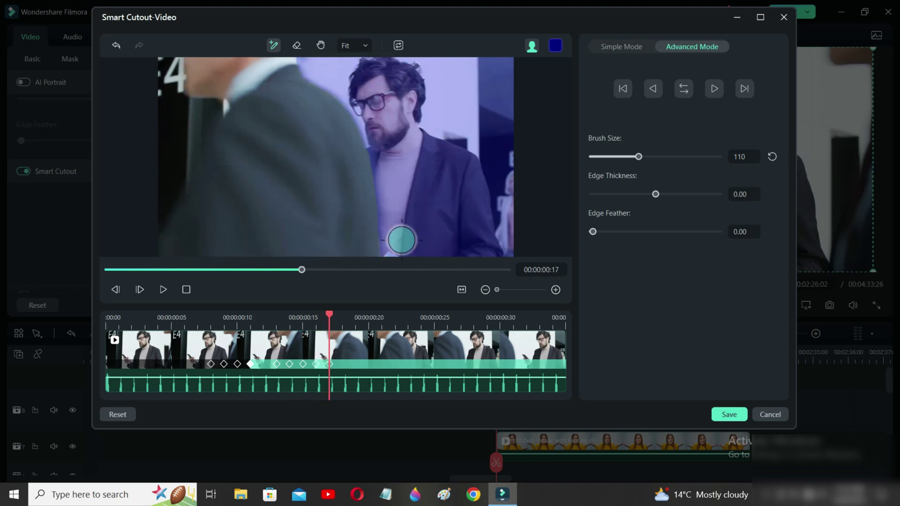
pyautogui.press('Right')
pyautogui.moveTo(373, 67); pyautogui.dragTo(506, 210)
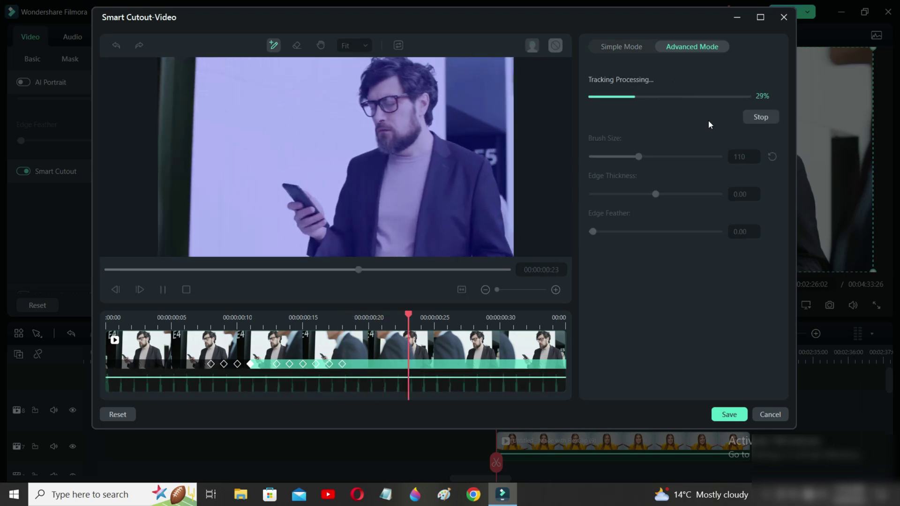
# Step: Correct the mask at frame 19, invert it to keep the man, and save the cutout
pyautogui.moveTo(368, 318); pyautogui.dragTo(351, 323)
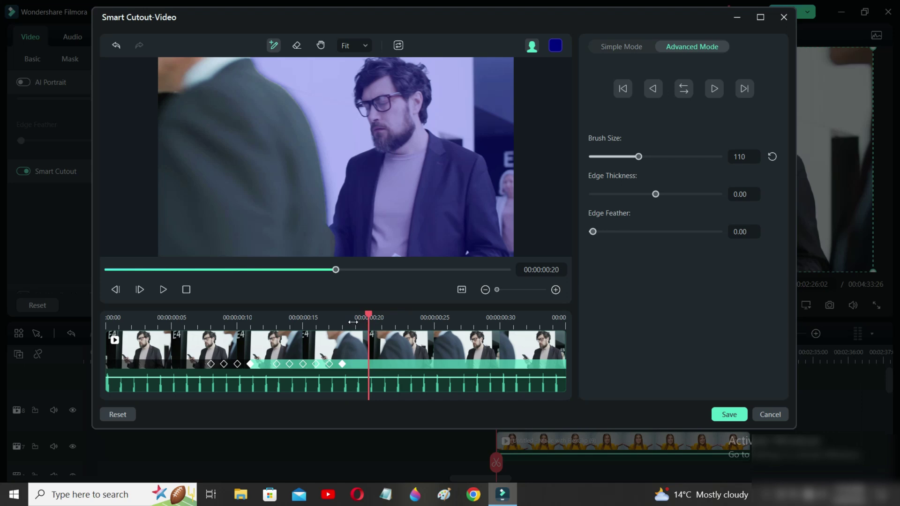
pyautogui.moveTo(358, 181); pyautogui.dragTo(366, 242)
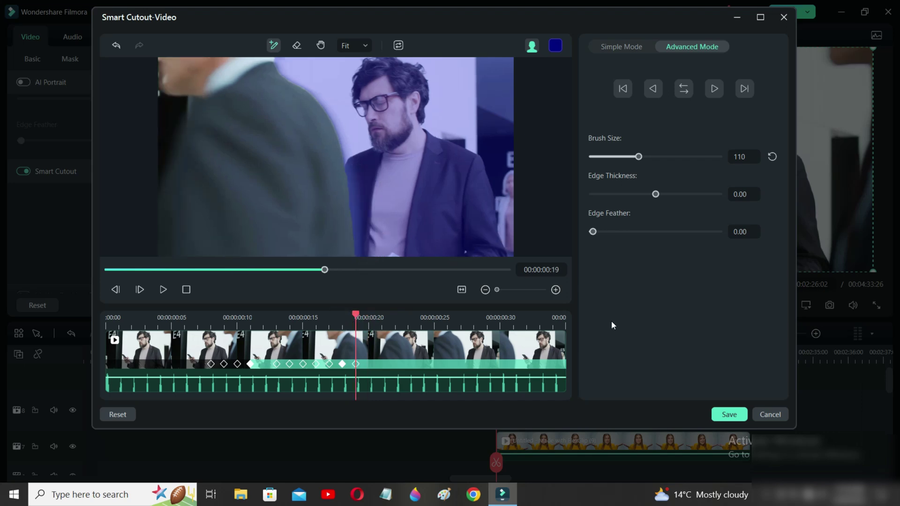
pyautogui.click(399, 48)
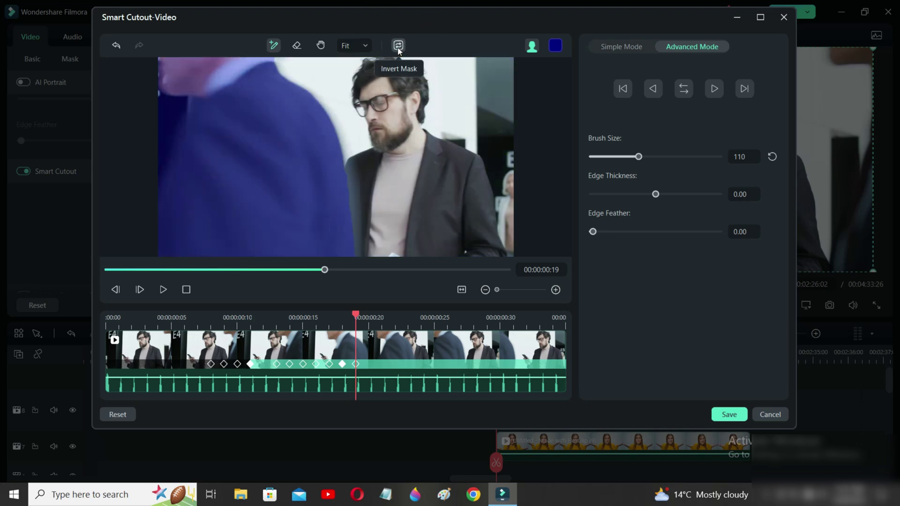
pyautogui.click(725, 416)
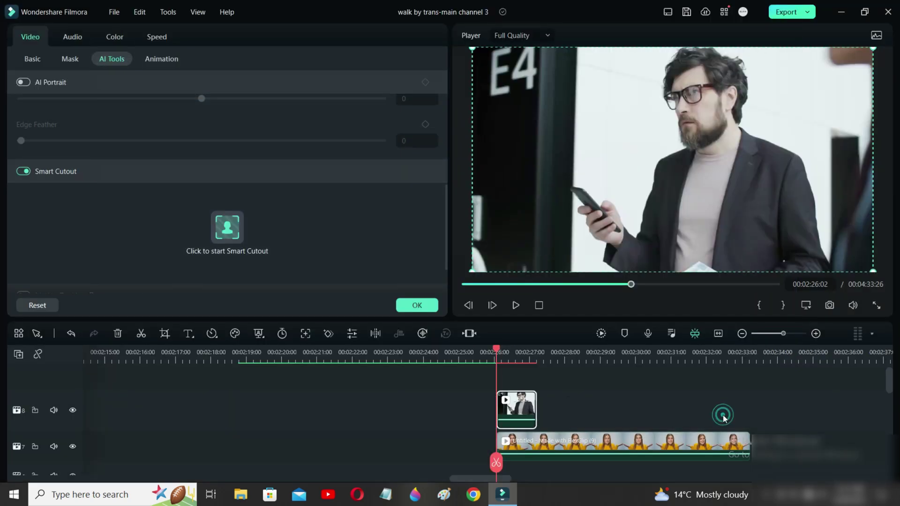
# Step: Start and cancel a preview render, then play the walk-by transition in the player
pyautogui.click(601, 333)
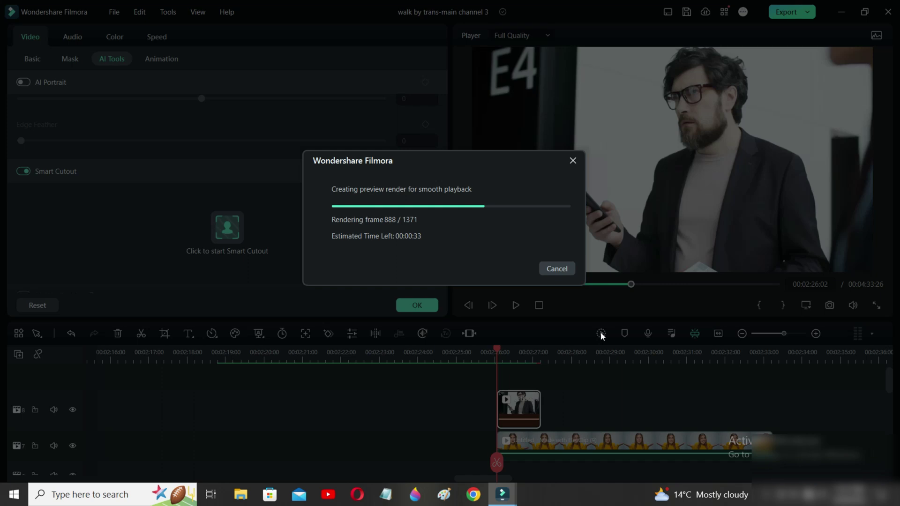
pyautogui.click(574, 160)
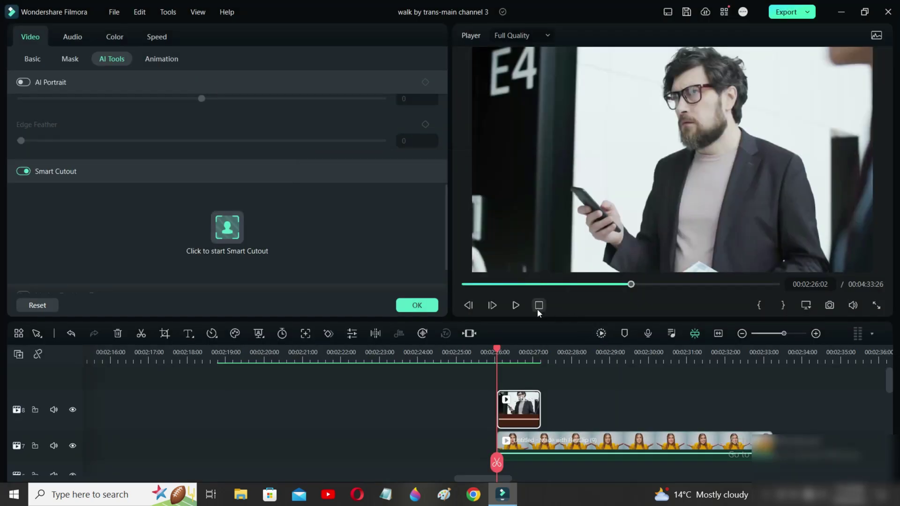
pyautogui.click(515, 305)
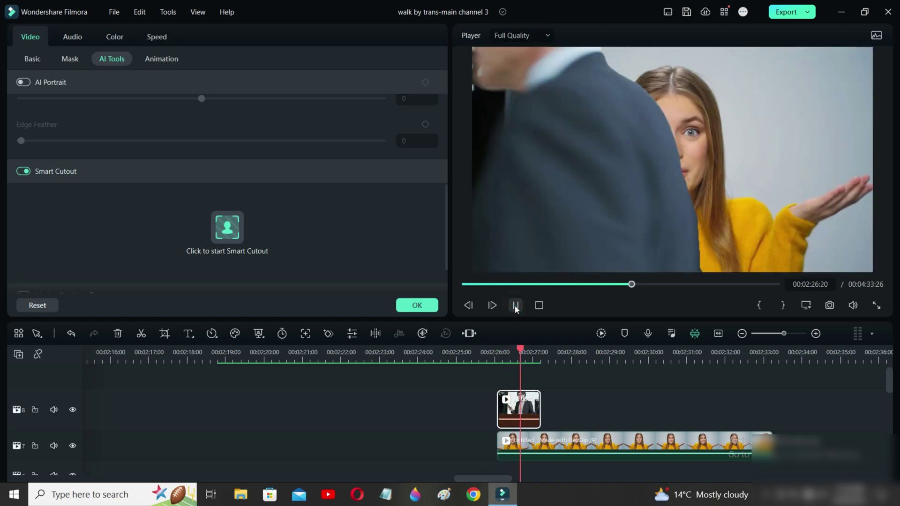